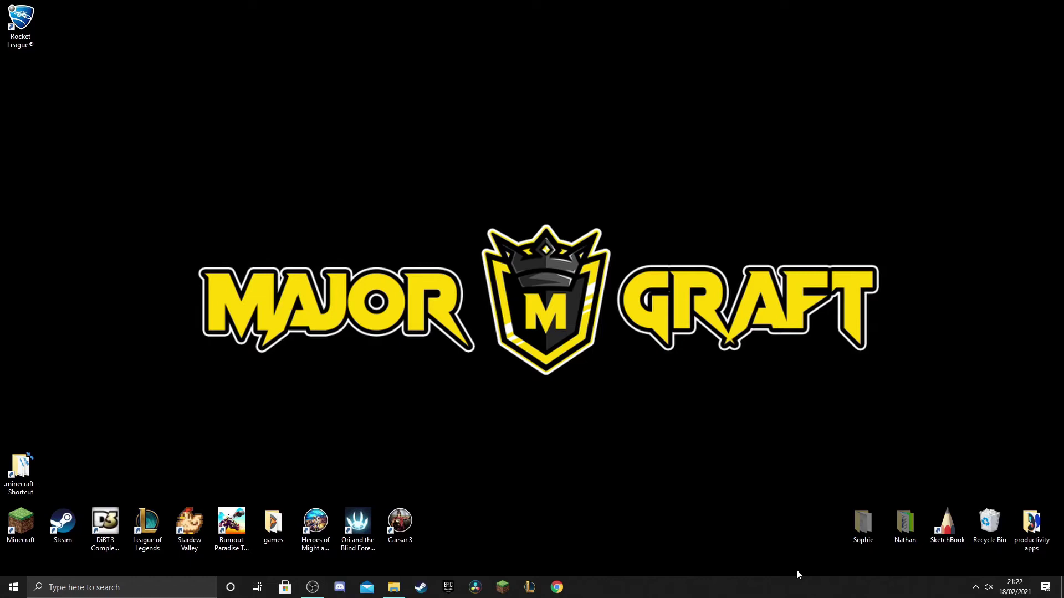
Step: Open the commands file in the Towny Video Server folder and add a "home:" alias below the icanhasbukkit entry
{"action": "left_click", "coordinate": [394, 588]}
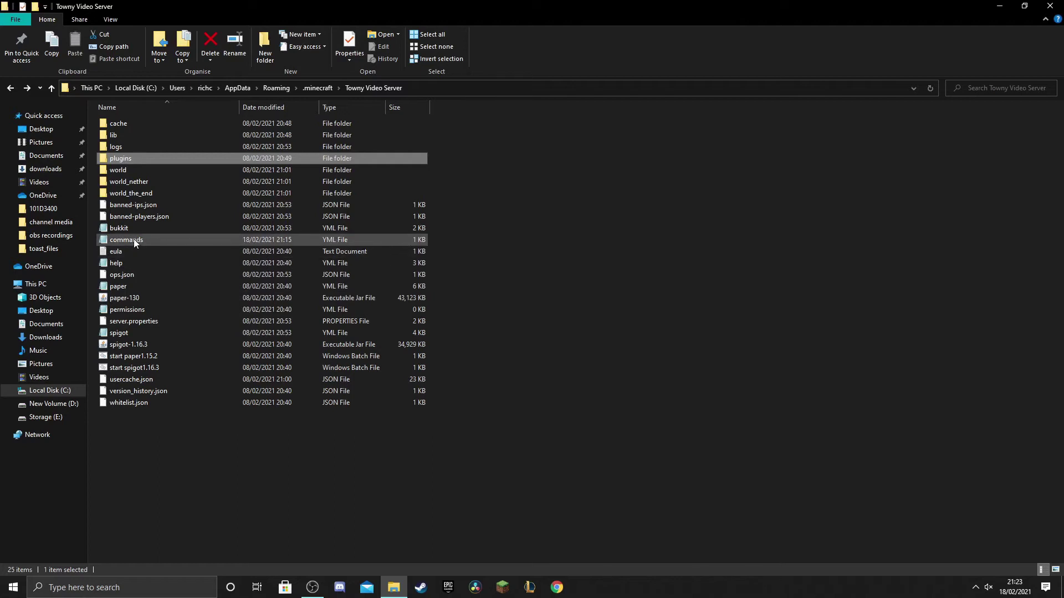
{"action": "double_click", "coordinate": [126, 240]}
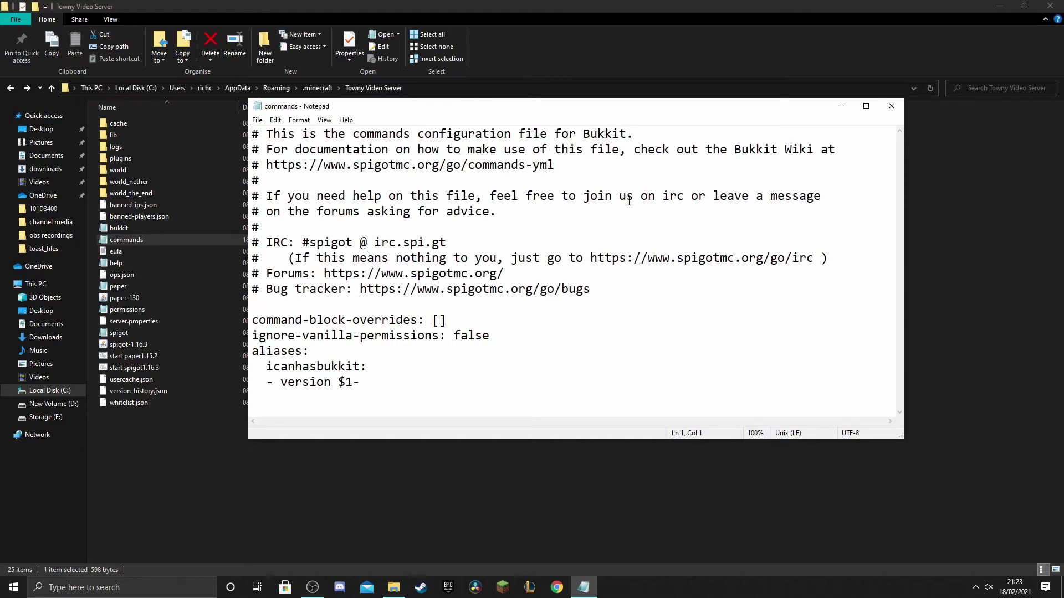
{"action": "left_click", "coordinate": [280, 397]}
{"action": "key", "text": "Delete"}
{"action": "type", "text": "home:"}
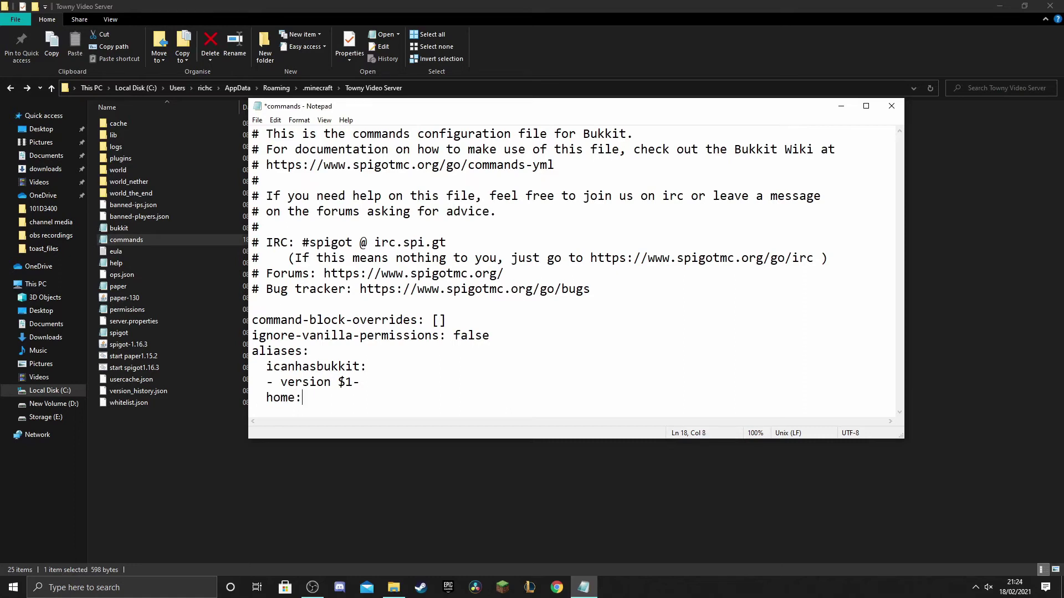
Step: Add the line "- /towny:resident spawn" under the home alias, and close commands.yml with the changes saved
{"action": "key", "text": "Return"}
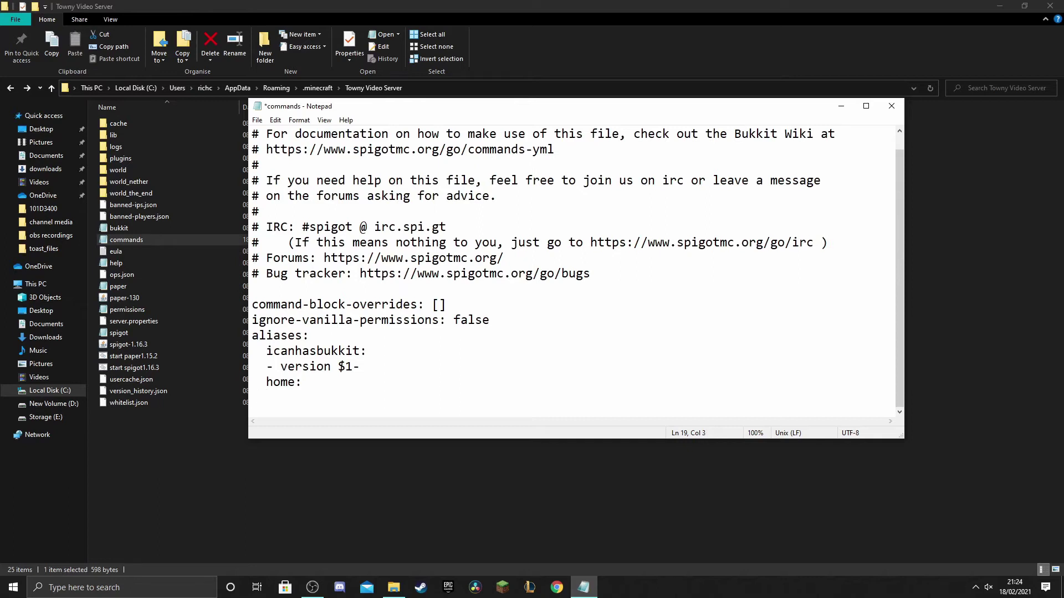
{"action": "type", "text": "- /towny:resident"}
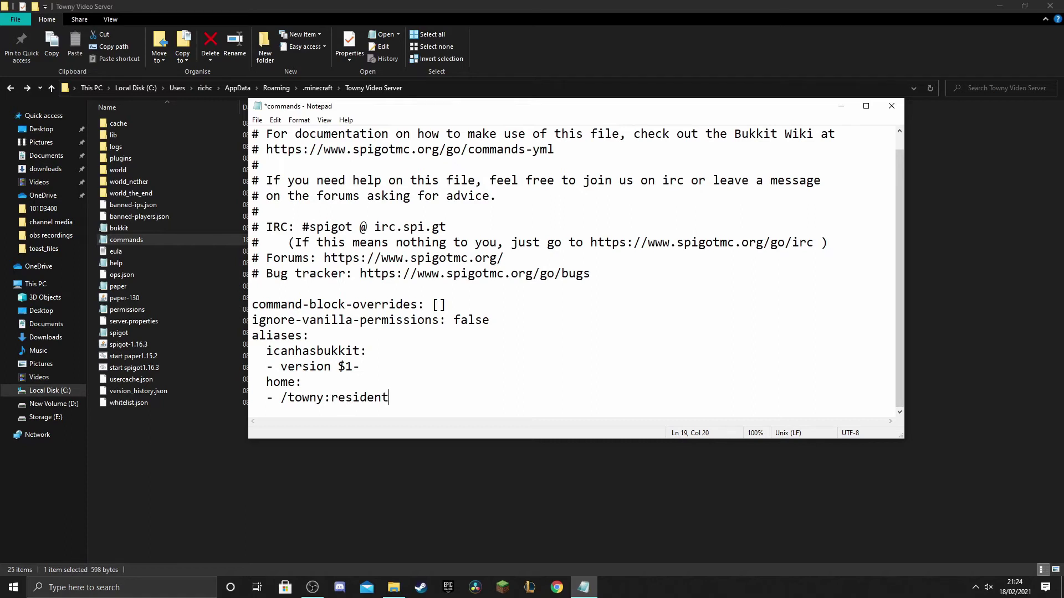
{"action": "type", "text": " spawn"}
{"action": "left_click", "coordinate": [891, 106]}
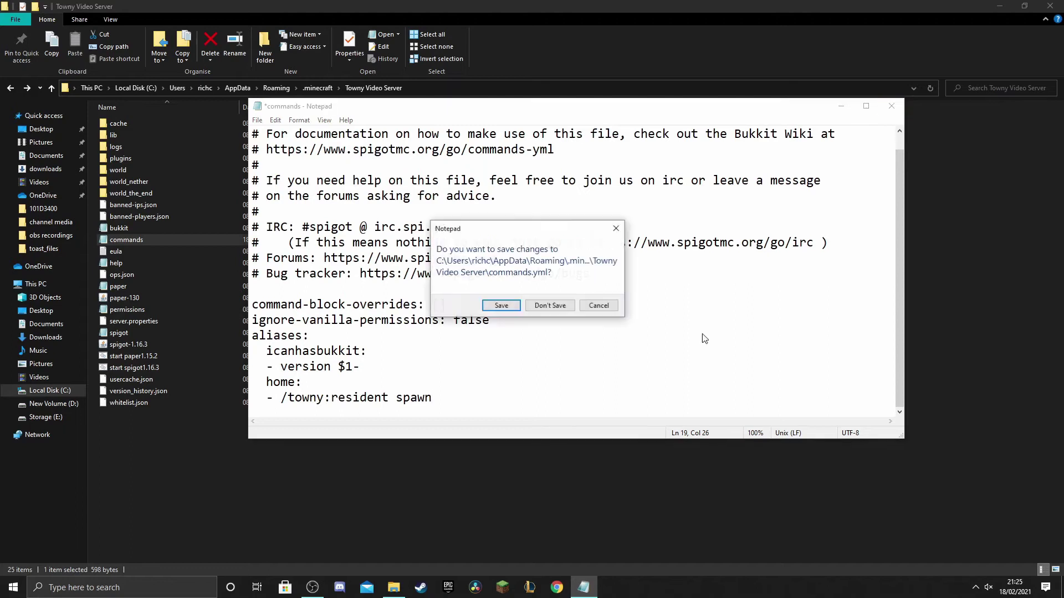
{"action": "left_click", "coordinate": [502, 307]}
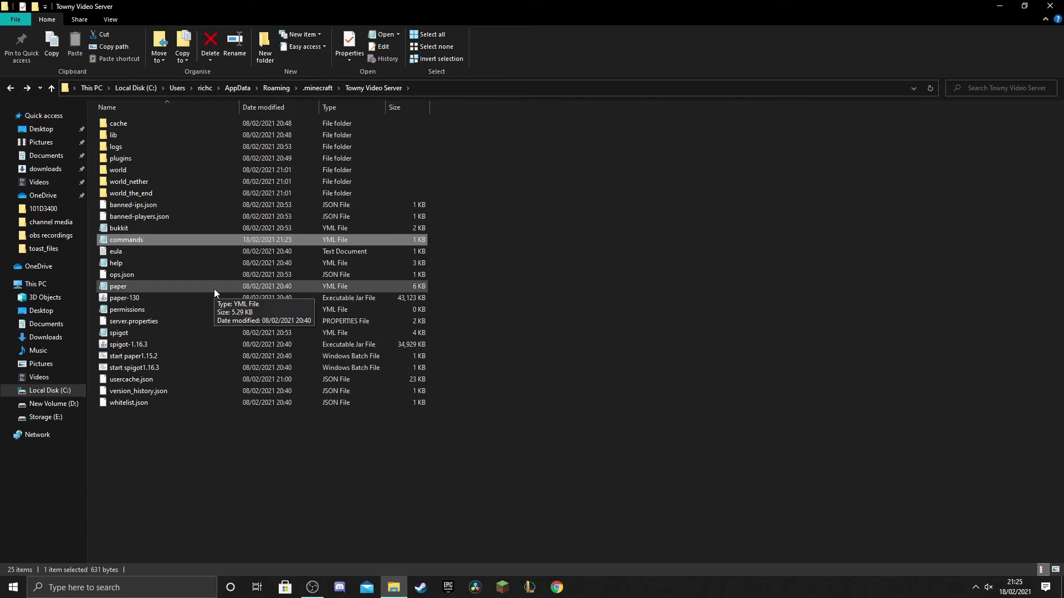
Step: Open the config file in the server's plugins\Towny\settings folder
{"action": "double_click", "coordinate": [195, 161]}
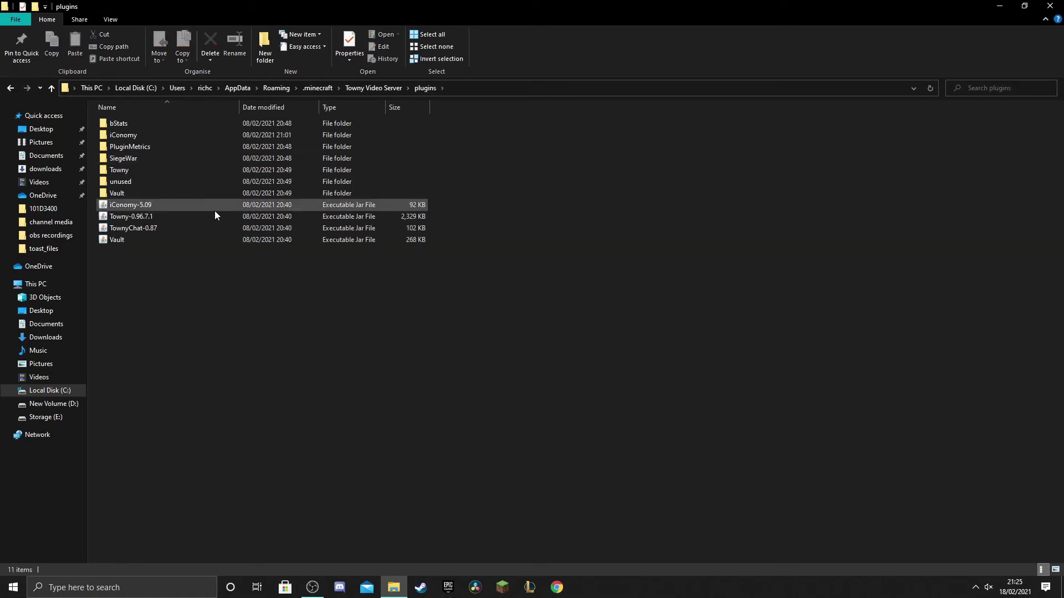
{"action": "double_click", "coordinate": [126, 174]}
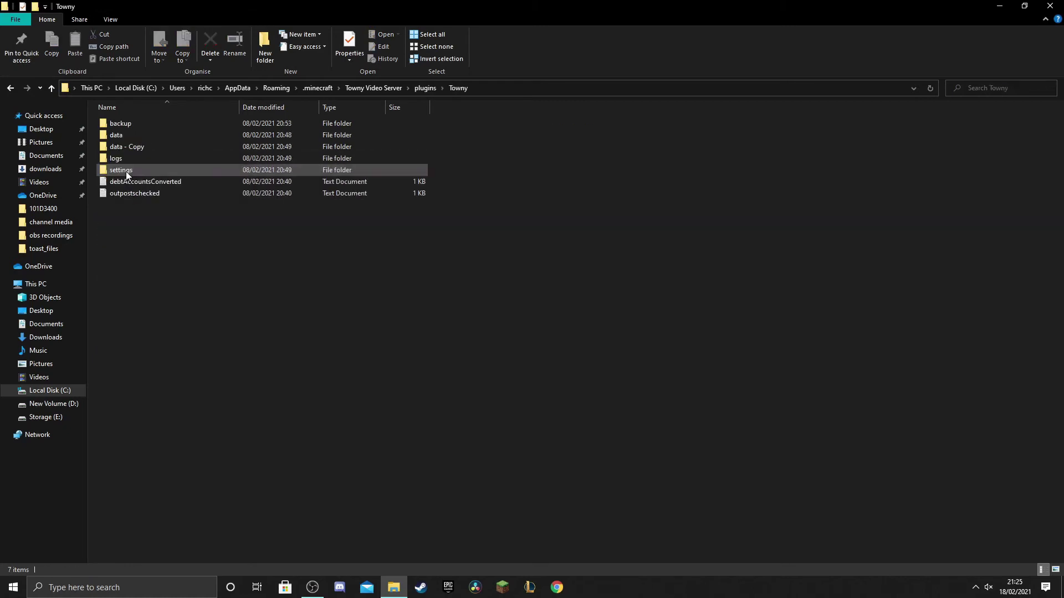
{"action": "double_click", "coordinate": [127, 170]}
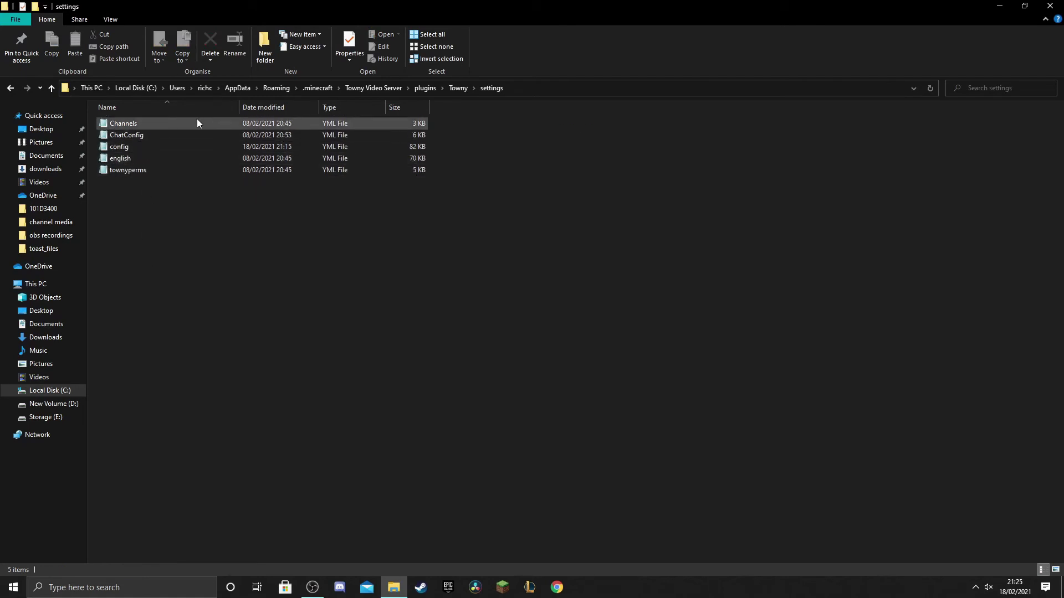
{"action": "double_click", "coordinate": [116, 147]}
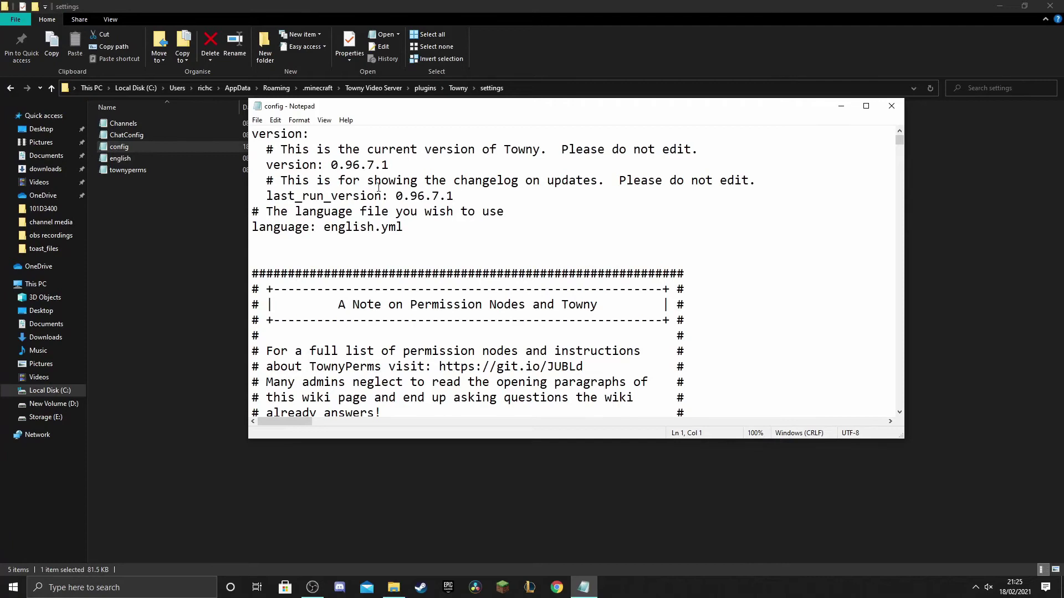
Step: Search the Towny config file for deny_bed_use
{"action": "left_click", "coordinate": [275, 121]}
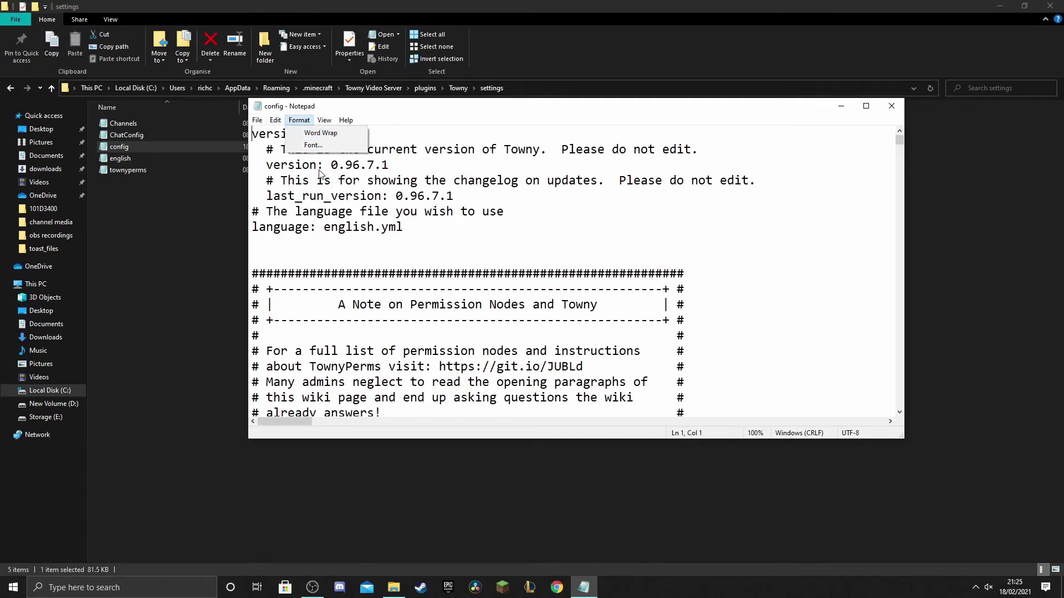
{"action": "left_click", "coordinate": [293, 214]}
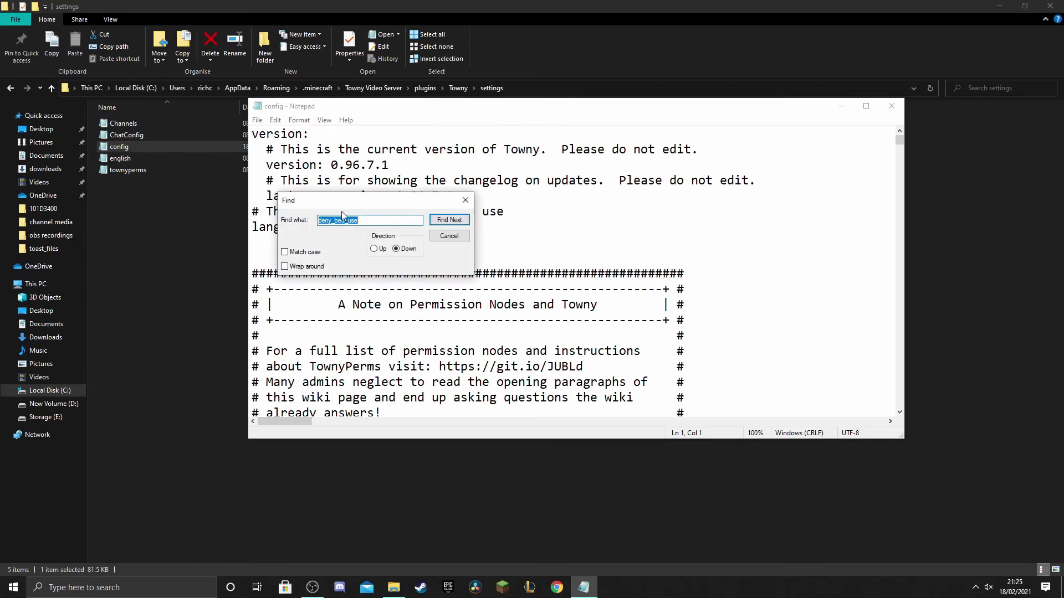
{"action": "left_click", "coordinate": [449, 220]}
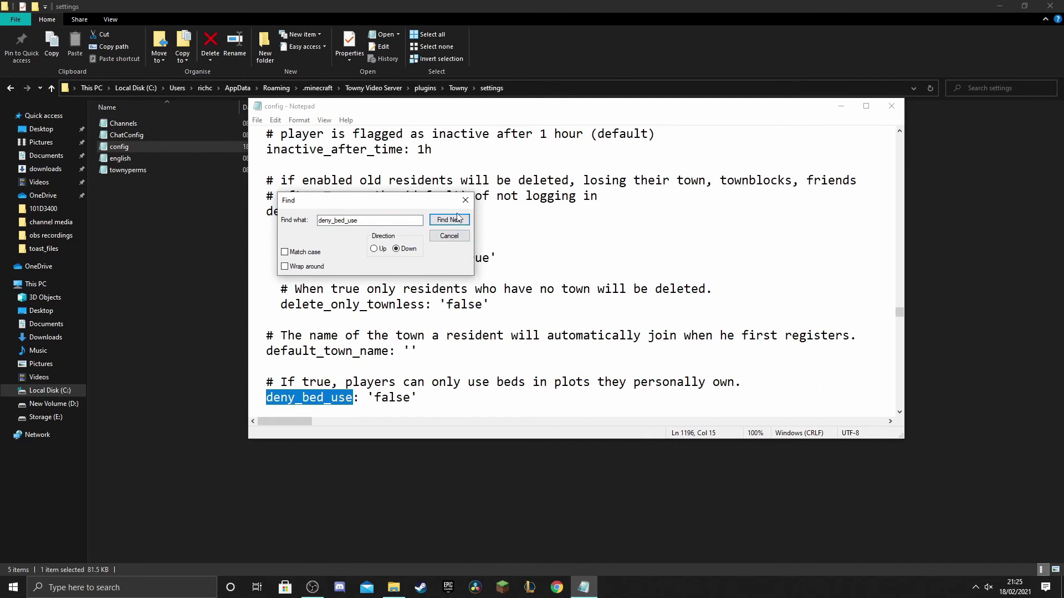
{"action": "left_click", "coordinate": [464, 201]}
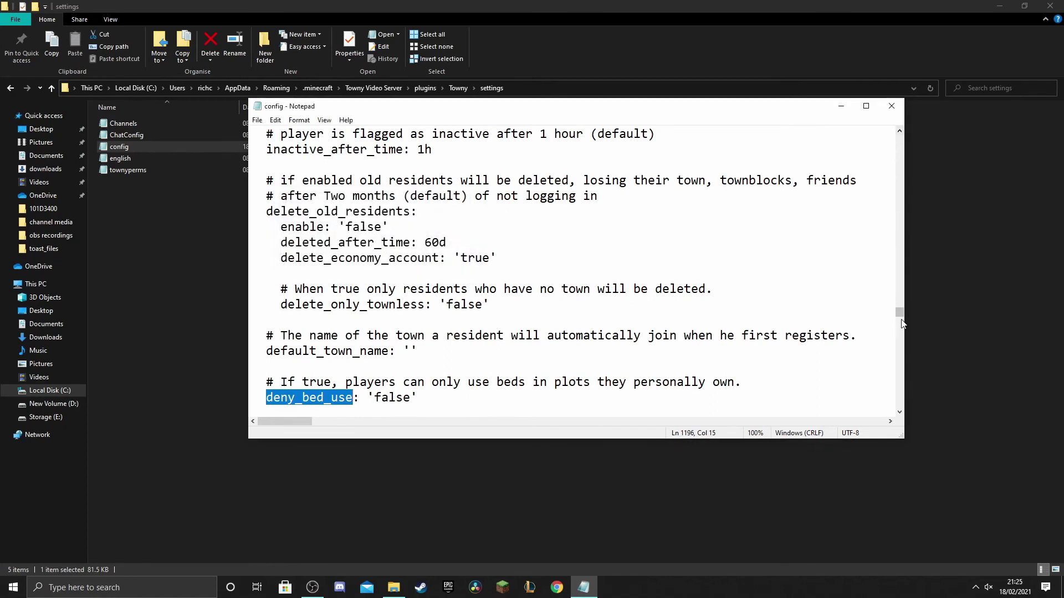
Step: Set deny_bed_use to 'true' in the Towny config file
{"action": "scroll", "coordinate": [319, 382], "scroll_direction": "down", "scroll_amount": 1}
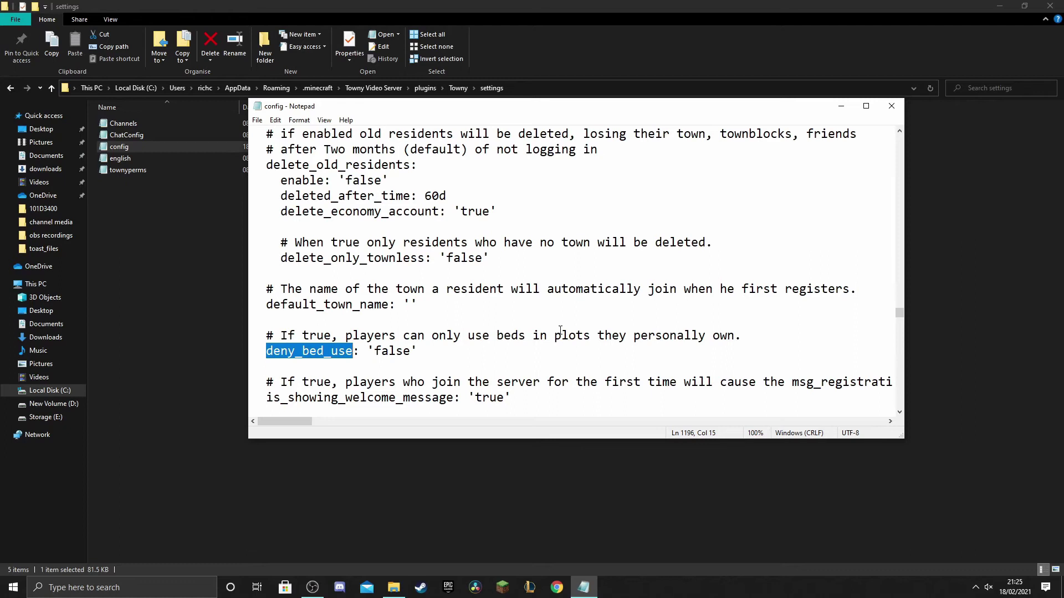
{"action": "left_click", "coordinate": [408, 351]}
{"action": "key", "text": "BackSpace"}
{"action": "key", "text": "BackSpace"}
{"action": "key", "text": "BackSpace"}
{"action": "key", "text": "BackSpace"}
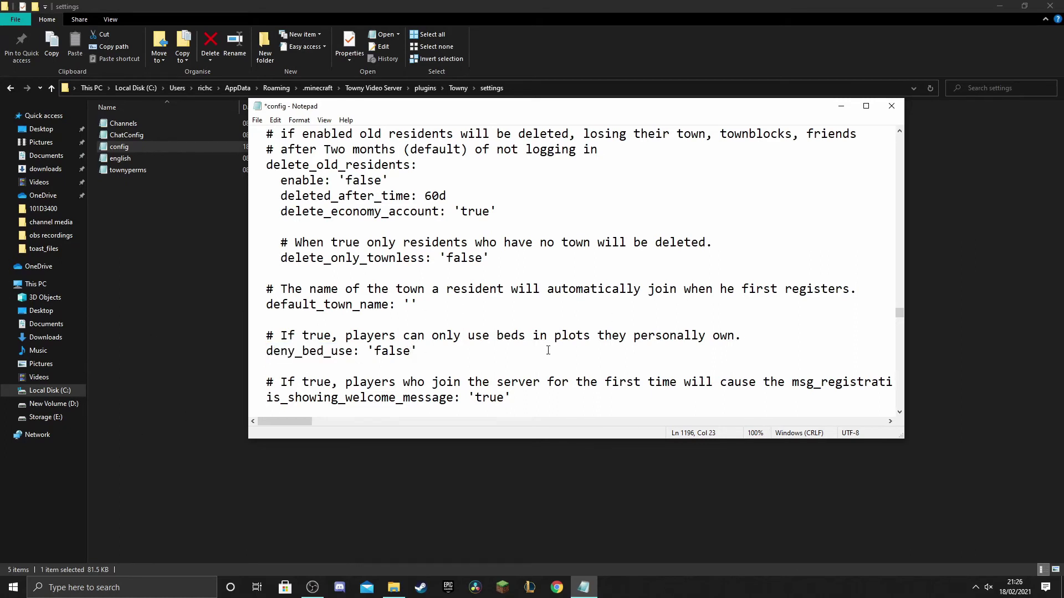
{"action": "key", "text": "BackSpace"}
{"action": "type", "text": "true"}
{"action": "scroll", "coordinate": [369, 358], "scroll_direction": "up", "scroll_amount": 1}
{"action": "scroll", "coordinate": [369, 358], "scroll_direction": "down", "scroll_amount": 1}
Step: Close config.yml with the changes saved, and minimize the settings folder window
{"action": "left_click", "coordinate": [891, 106]}
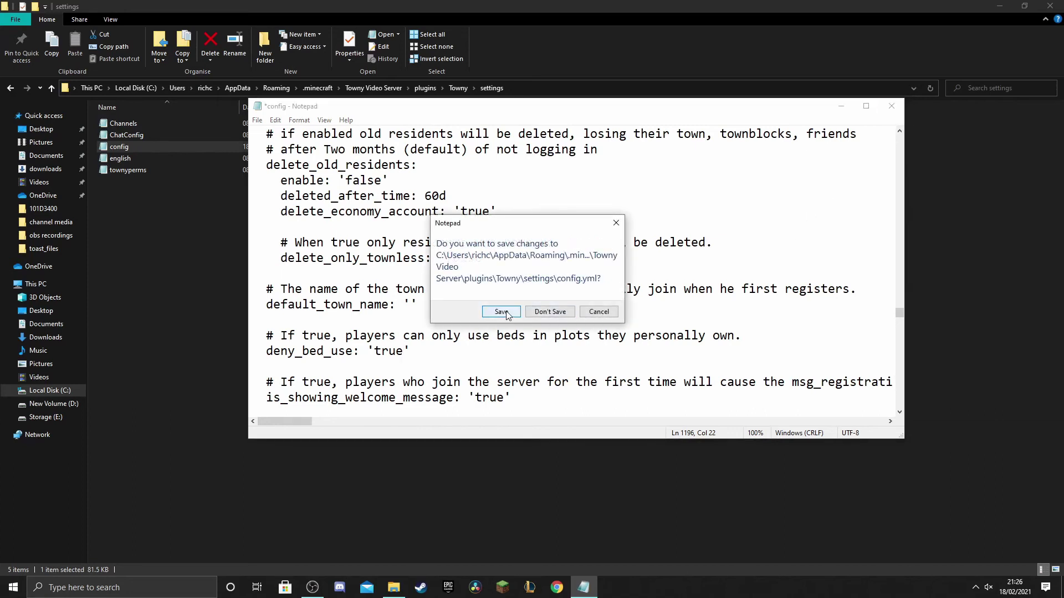
{"action": "left_click", "coordinate": [503, 313]}
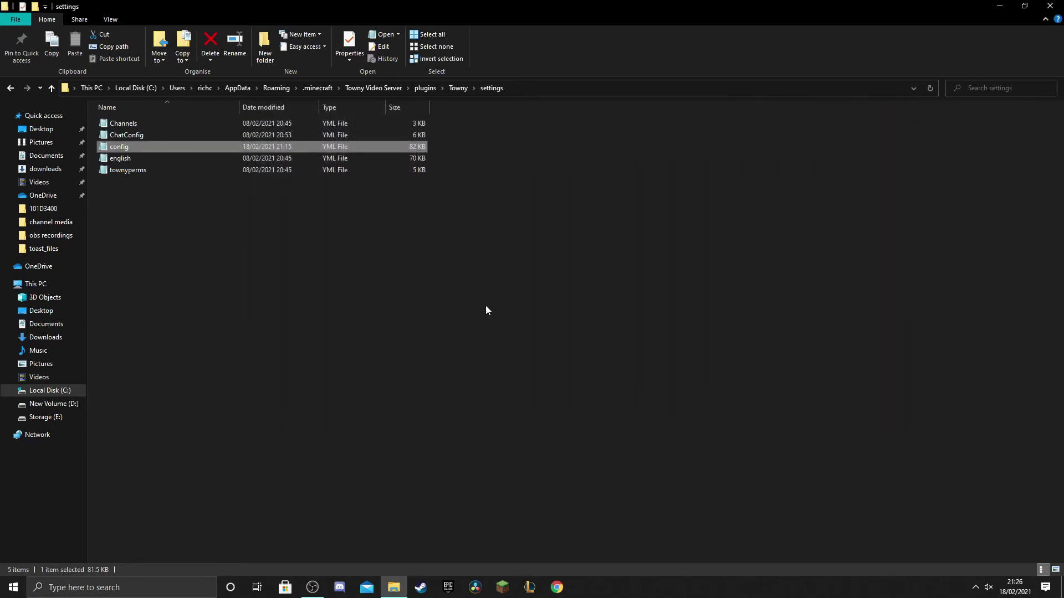
{"action": "left_click", "coordinate": [992, 6]}
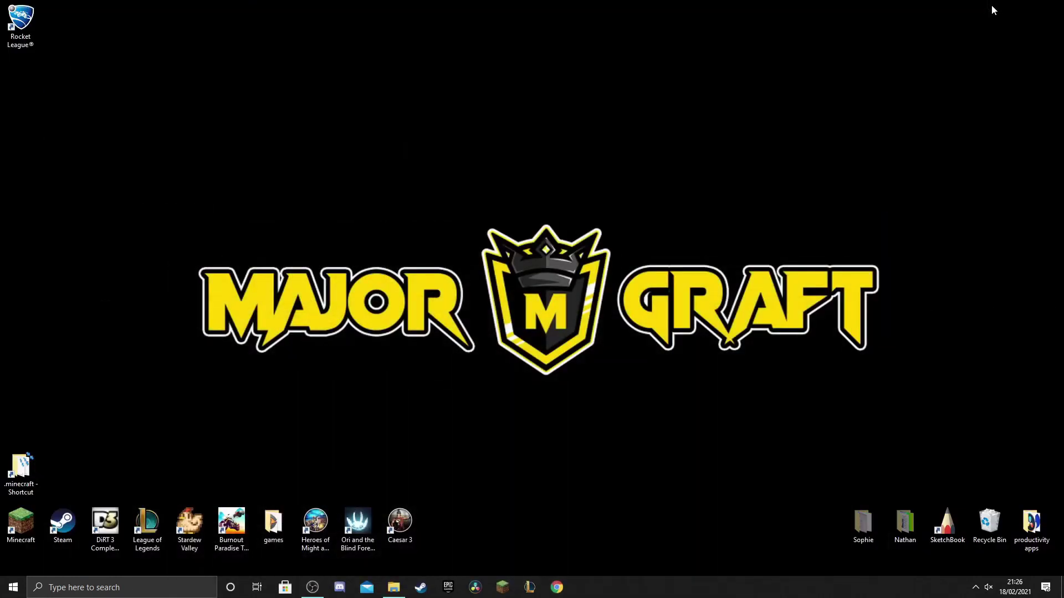